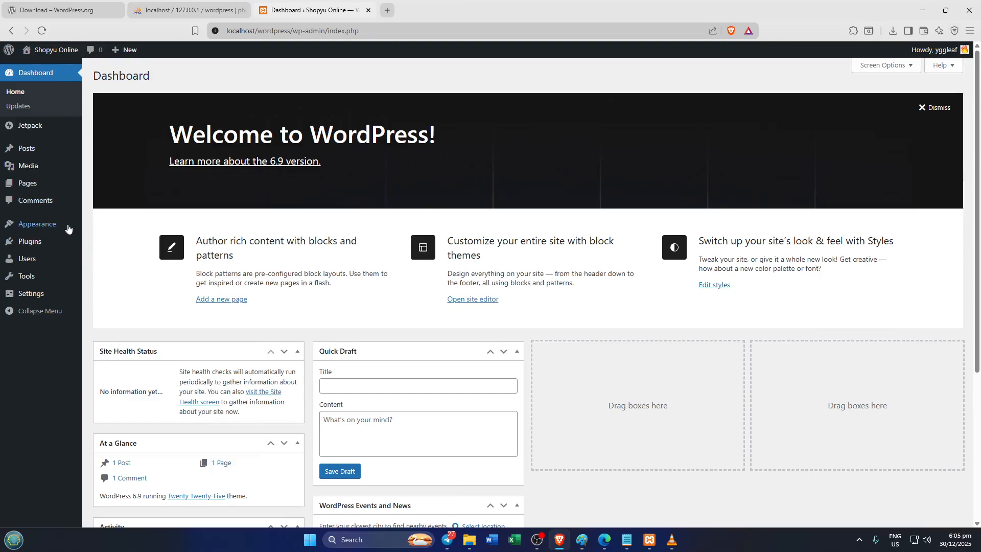
# - Search the installed plugins for "site kit by google", and shorten the search term to "sit"
pyautogui.moveTo(30, 244)
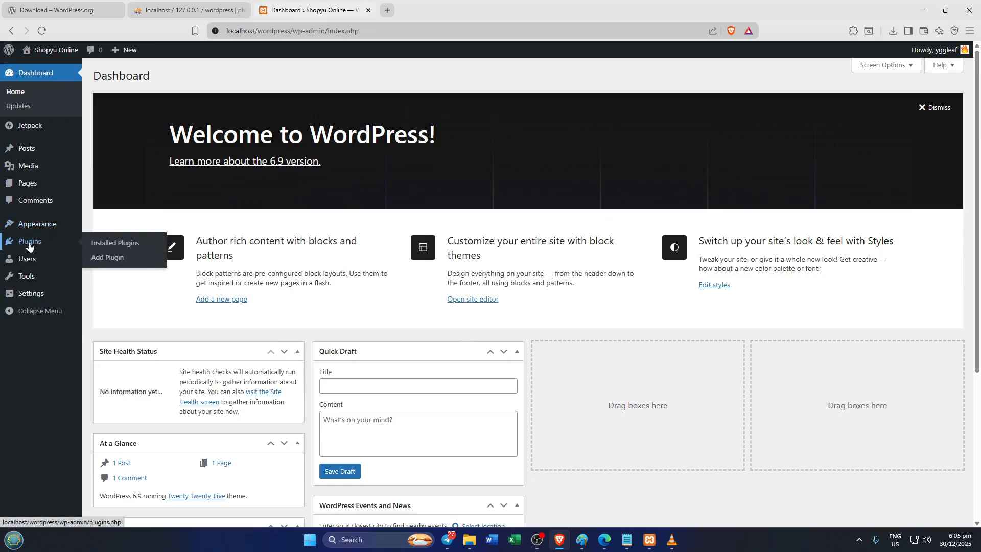
pyautogui.click(114, 244)
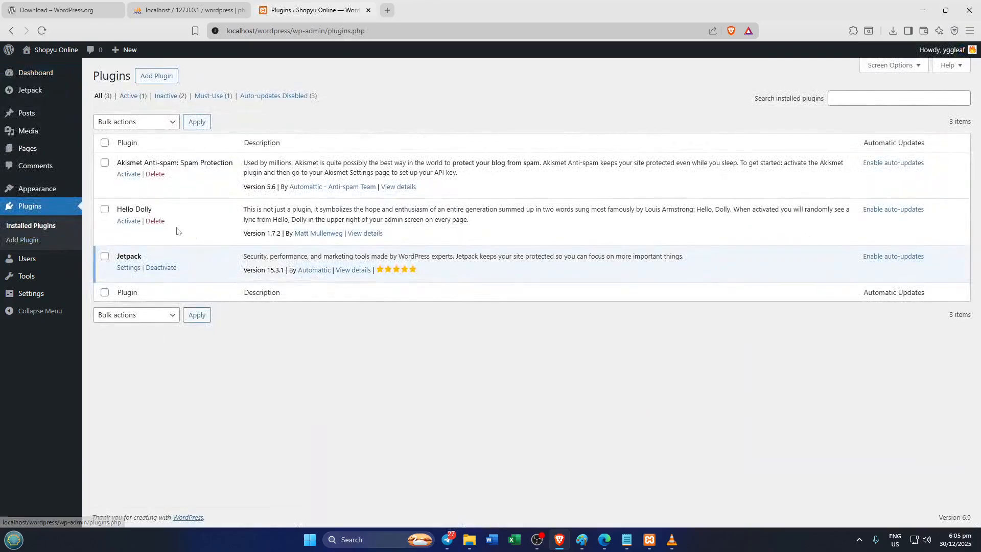
pyautogui.click(890, 99)
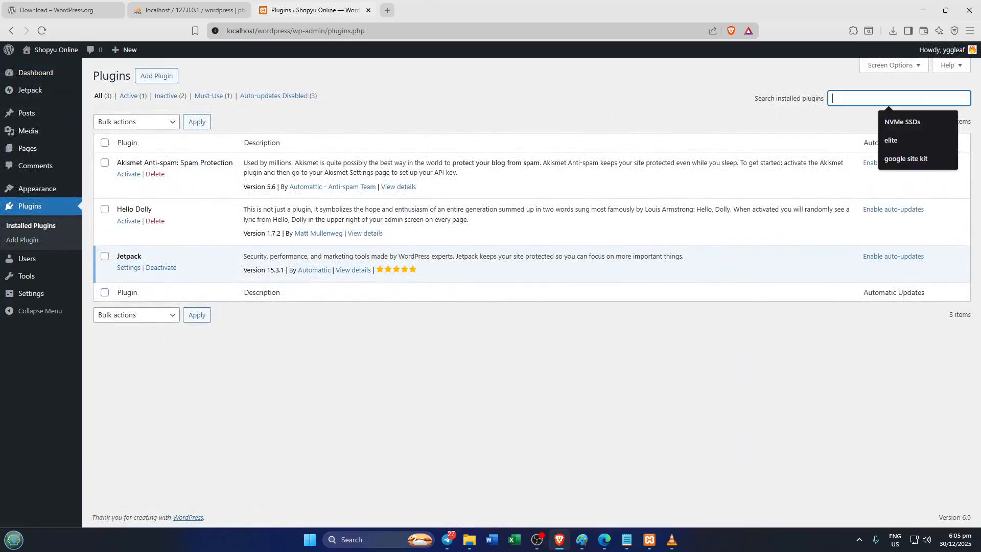
pyautogui.write('site kit by googl')
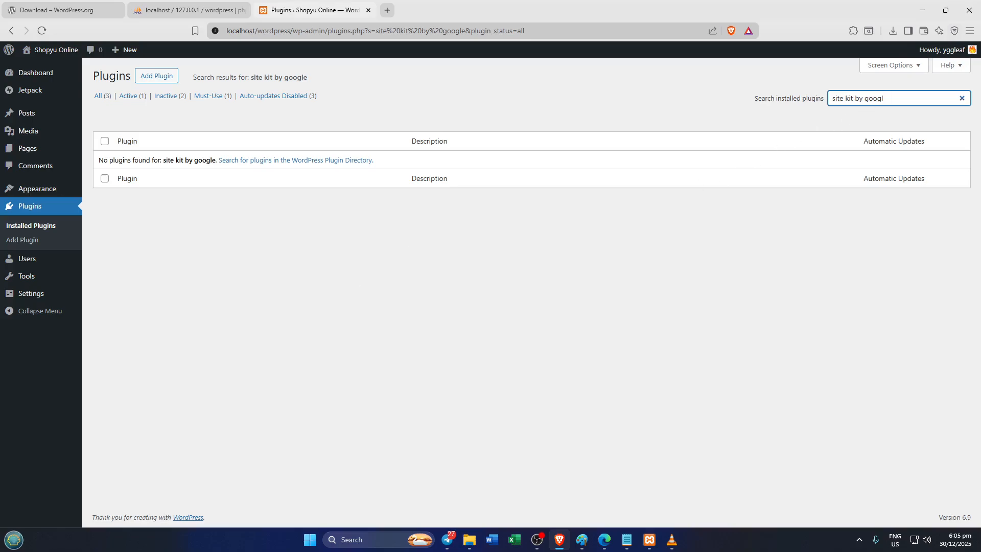
pyautogui.press('BackSpace')
pyautogui.press('BackSpace')
pyautogui.press('BackSpace')
pyautogui.press('BackSpace')
pyautogui.press('BackSpace')
pyautogui.press('BackSpace')
pyautogui.press('BackSpace')
pyautogui.press('BackSpace')
pyautogui.press('BackSpace')
pyautogui.press('BackSpace')
pyautogui.press('BackSpace')
pyautogui.press('BackSpace')
pyautogui.press('BackSpace')
pyautogui.press('BackSpace')
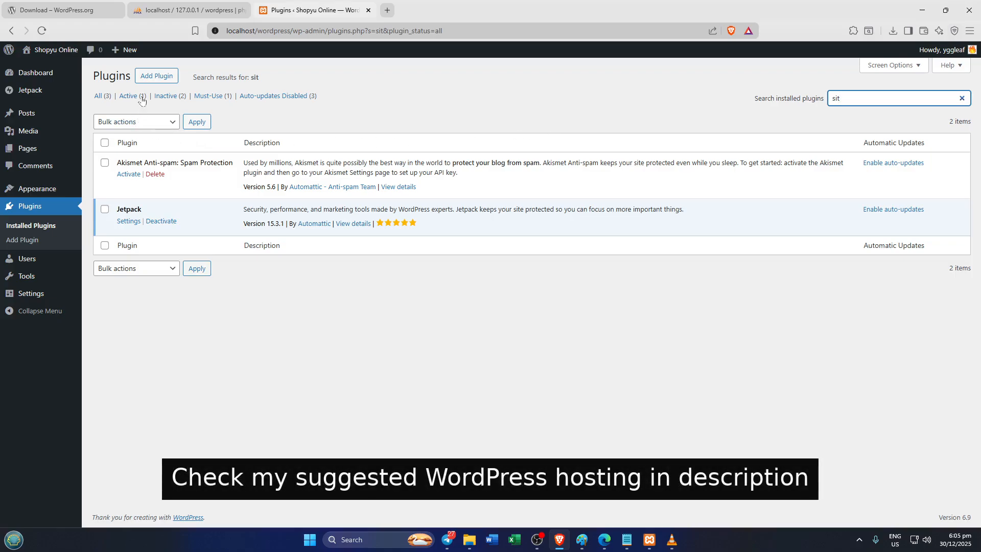
# - Search the plugins available to add for "site" to find Site Kit by Google
pyautogui.click(162, 80)
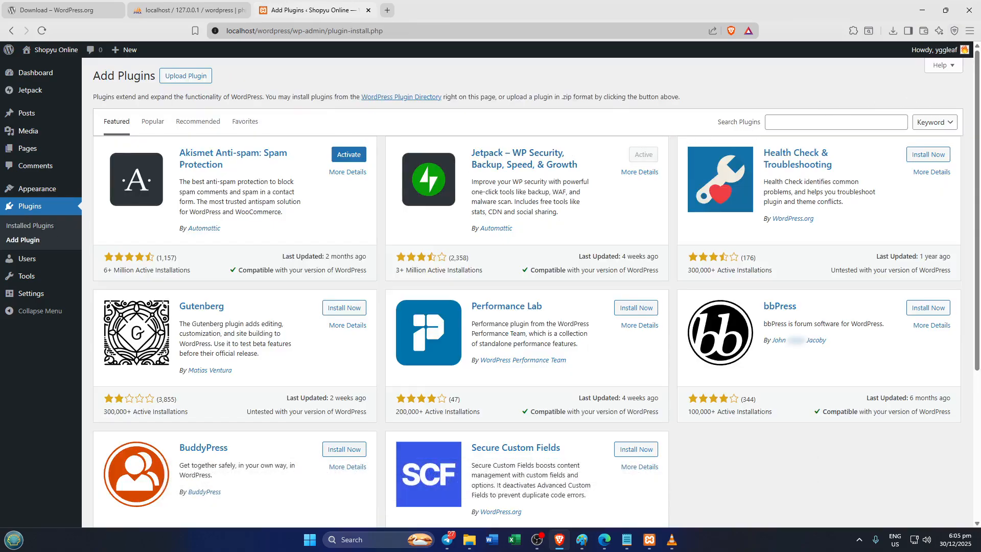
pyautogui.click(836, 122)
pyautogui.write('site k')
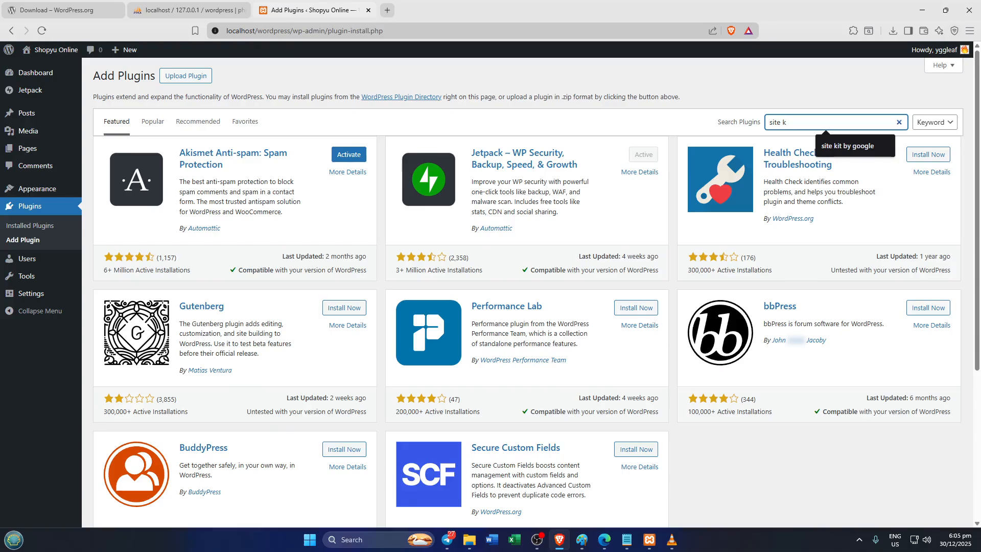
pyautogui.press('Return')
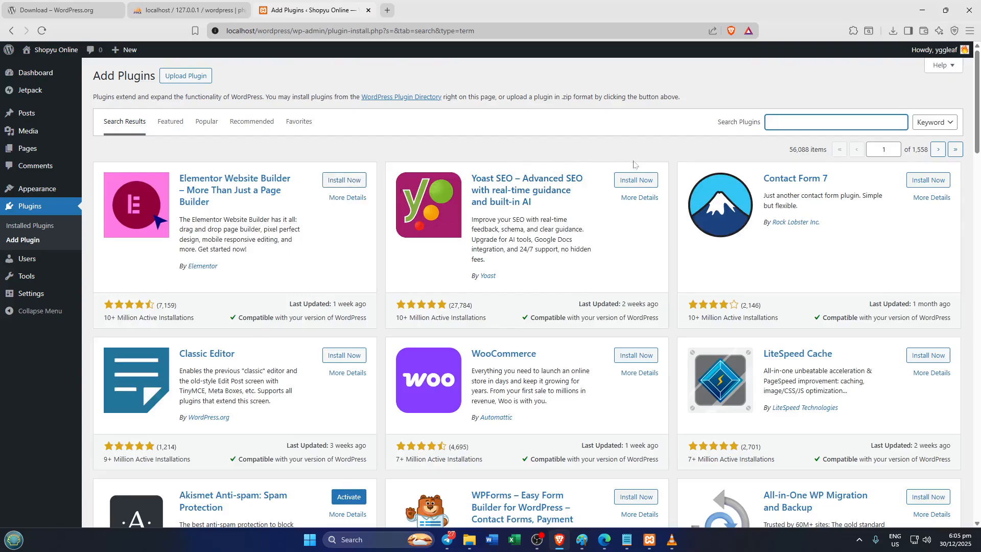
pyautogui.write('site')
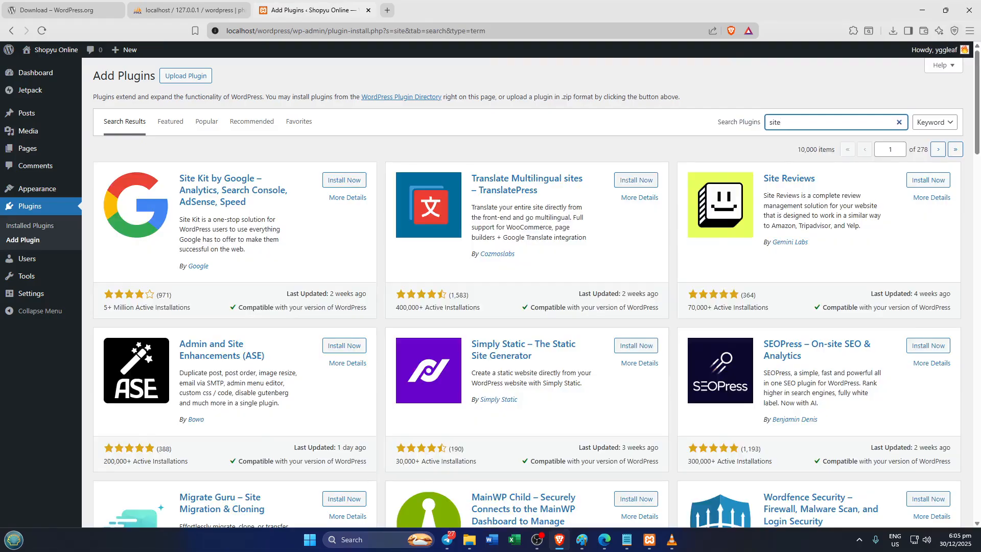
# - Install the Site Kit by Google plugin and activate it from its details
pyautogui.click(341, 182)
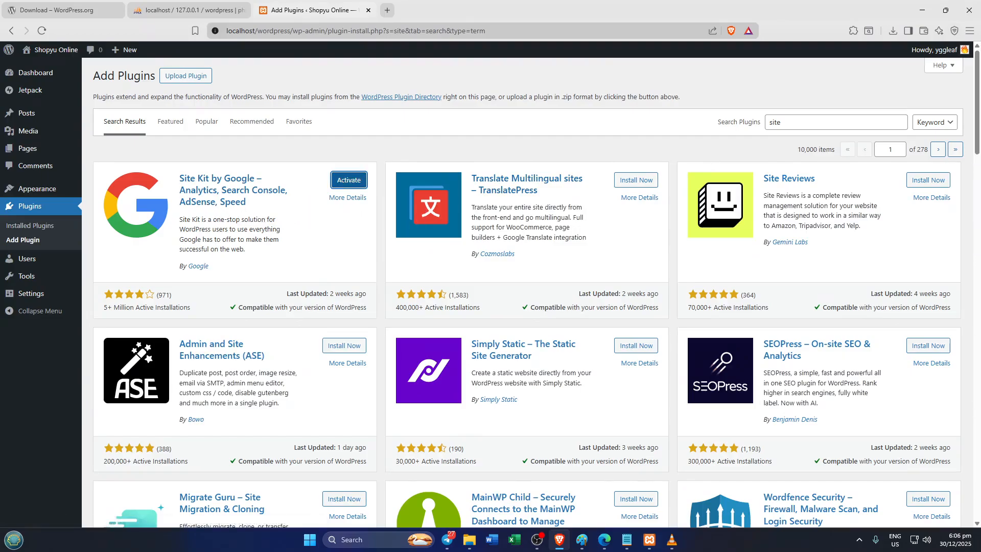
pyautogui.click(168, 237)
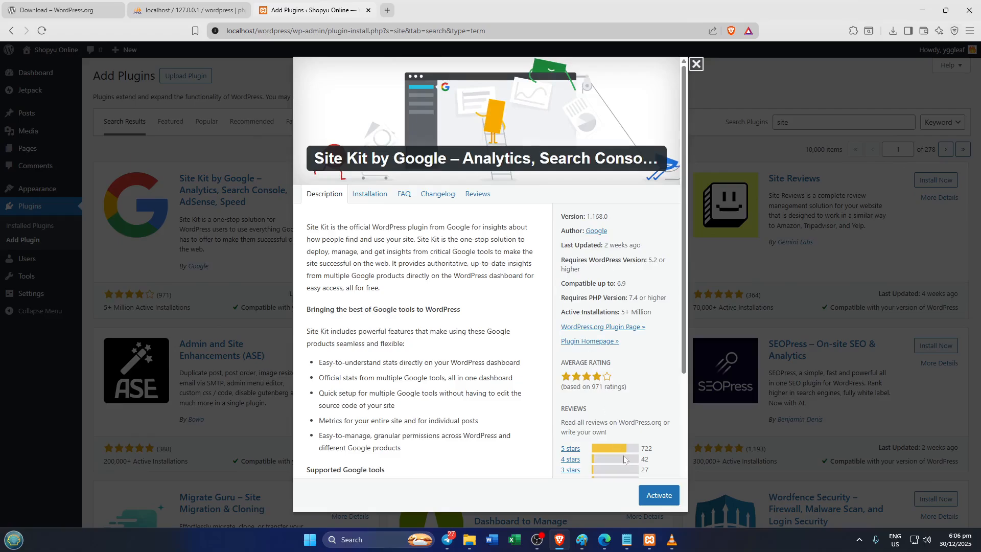
pyautogui.click(667, 499)
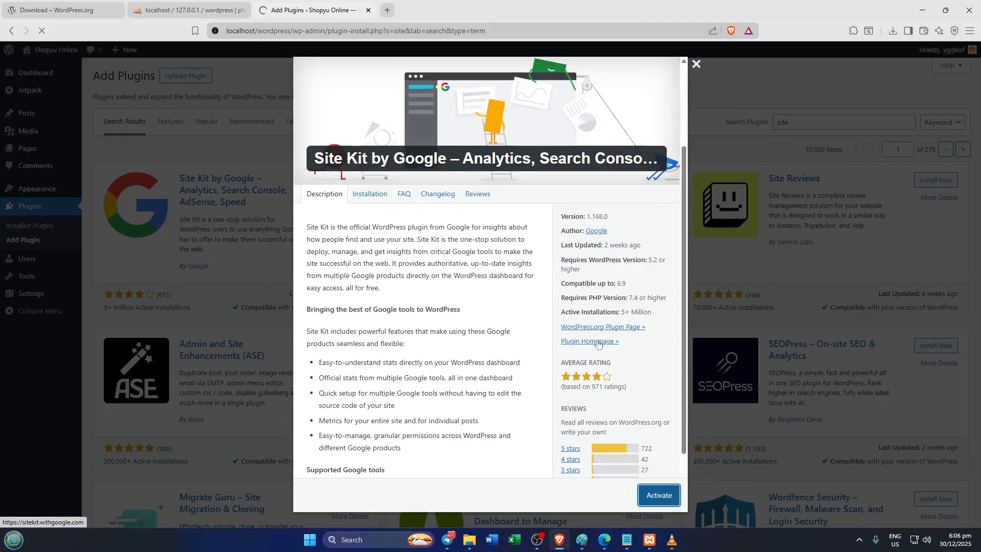
pyautogui.scroll(-3, 633, 445)
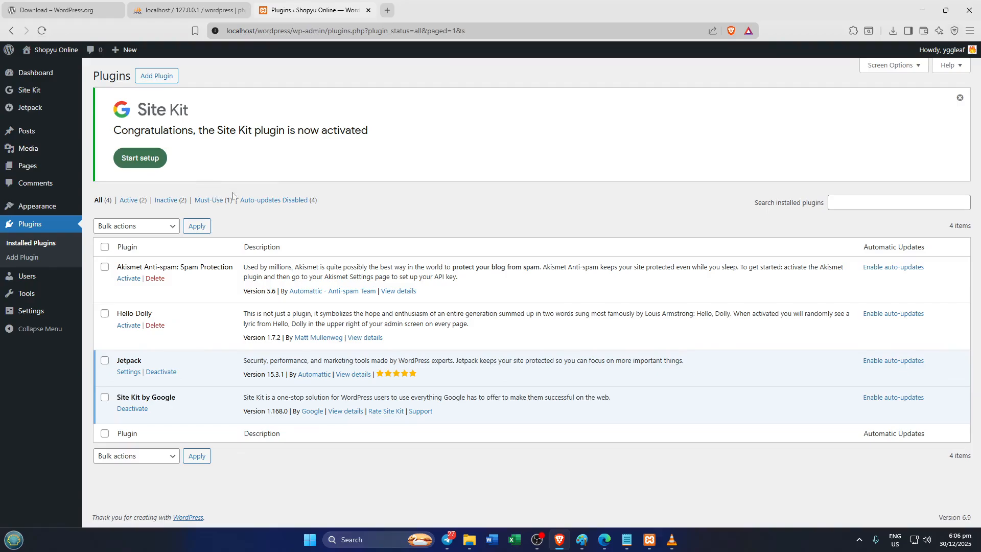
# - Start the Site Kit setup, enable anonymous usage data sharing and the Google Analytics connection, and proceed to sign in with Google
pyautogui.click(152, 160)
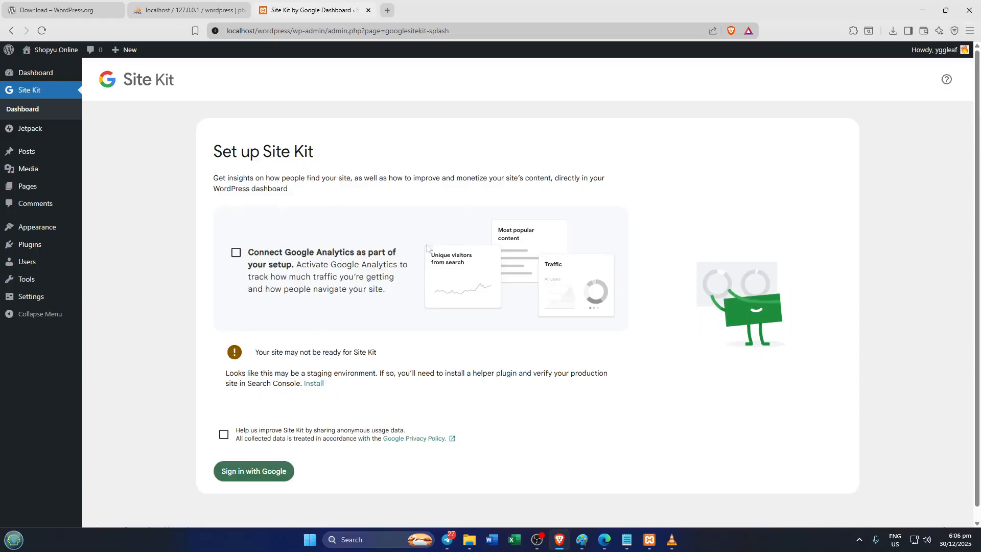
pyautogui.scroll(-1, 462, 306)
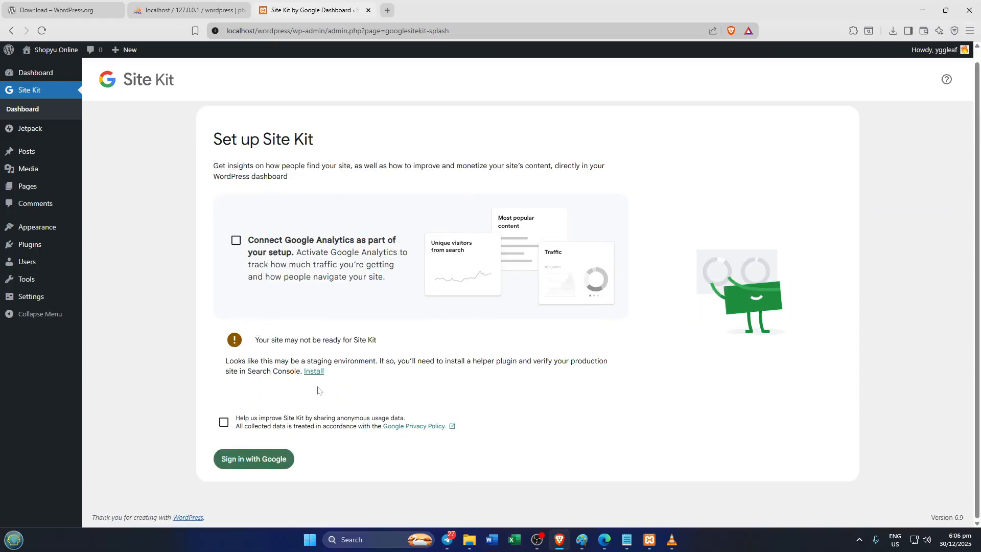
pyautogui.click(227, 428)
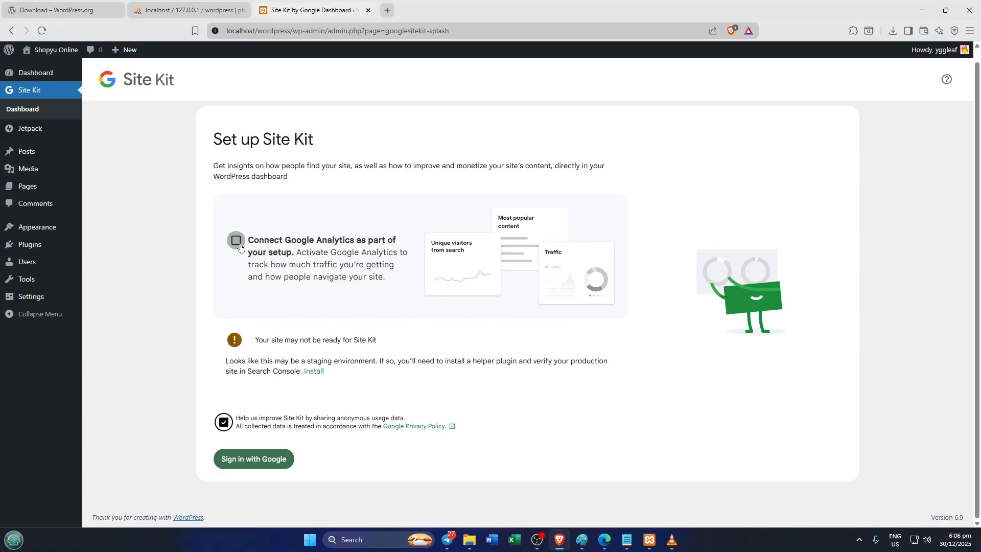
pyautogui.click(240, 245)
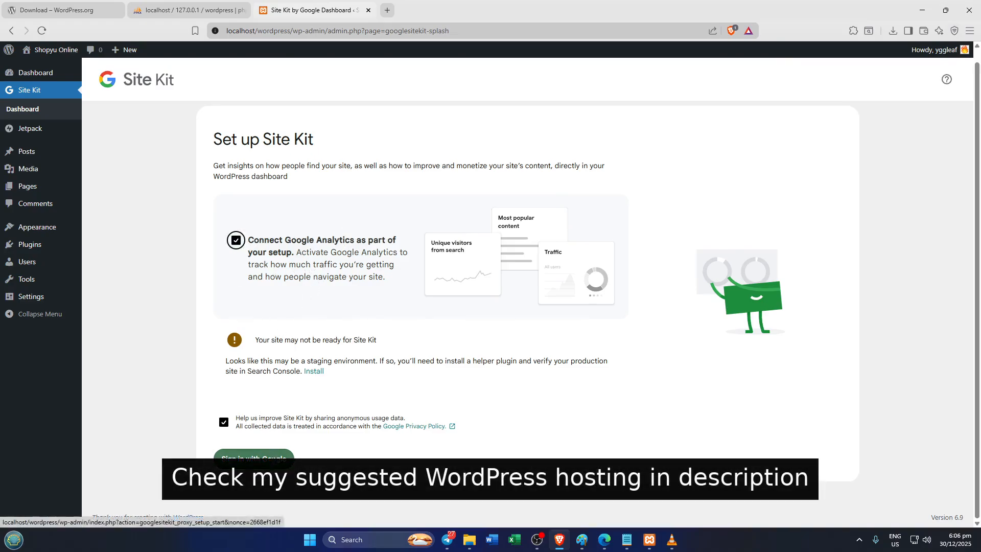
pyautogui.click(272, 460)
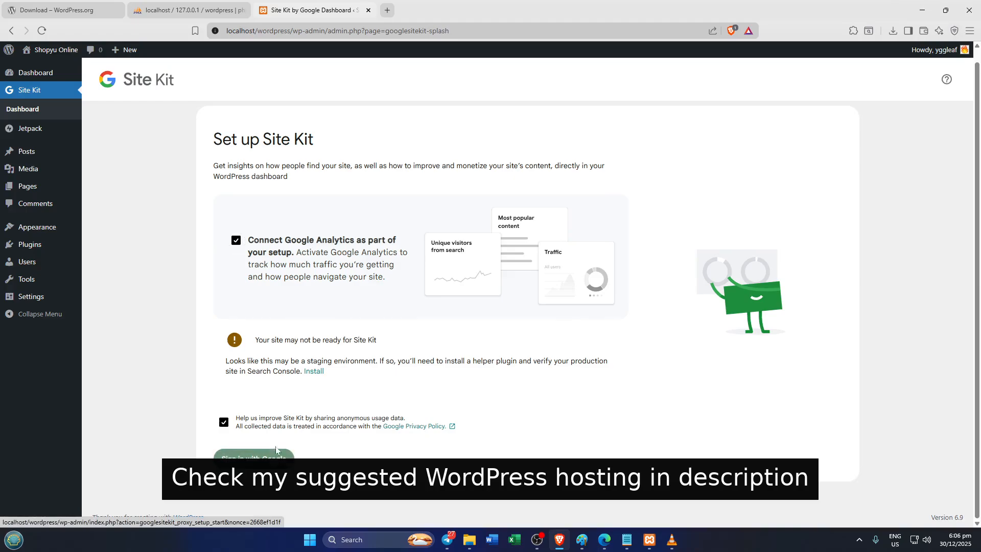